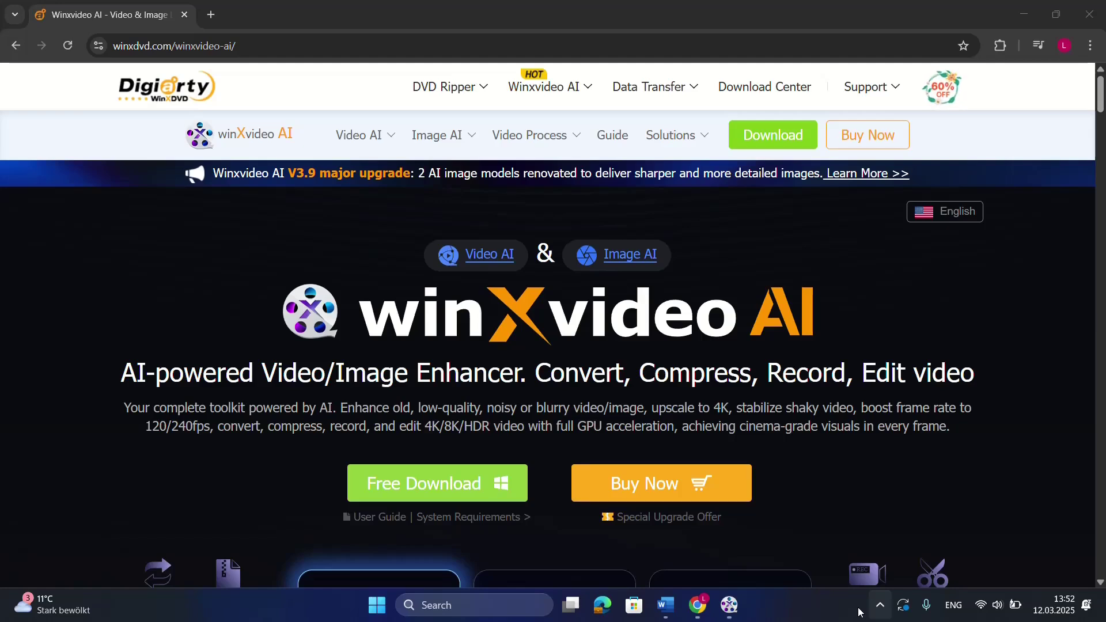
# Scroll the Chrome page to the 960x540 to 3840x2160 upscale comparison, then restore the Winxvideo AI launcher
pyautogui.click(1101, 102)
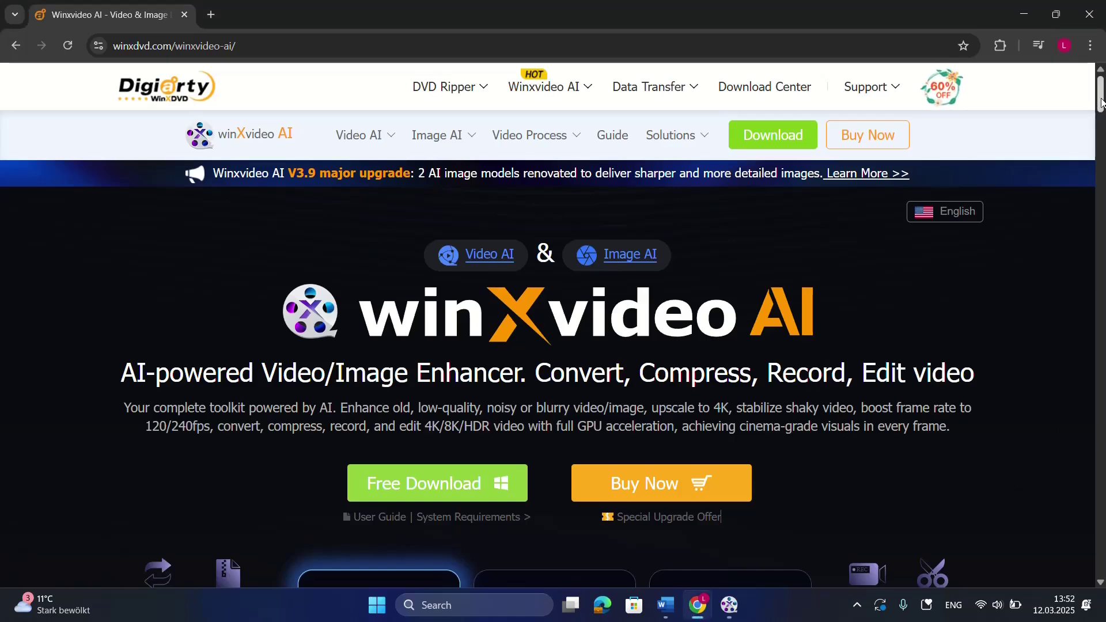
pyautogui.moveTo(1101, 102); pyautogui.dragTo(1099, 118)
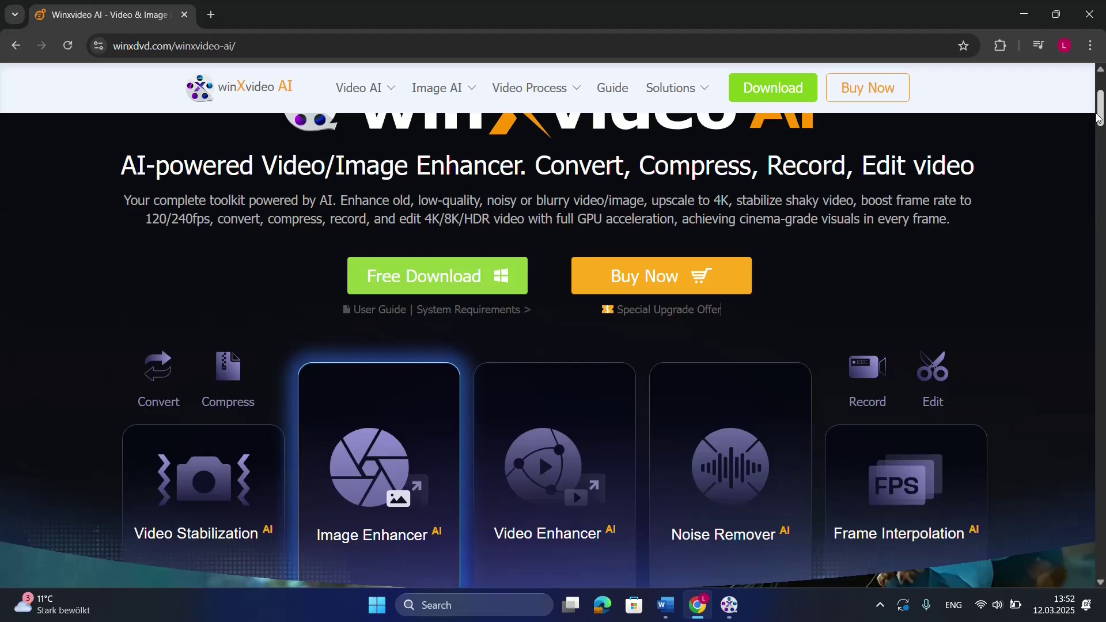
pyautogui.moveTo(1097, 118); pyautogui.dragTo(1082, 162)
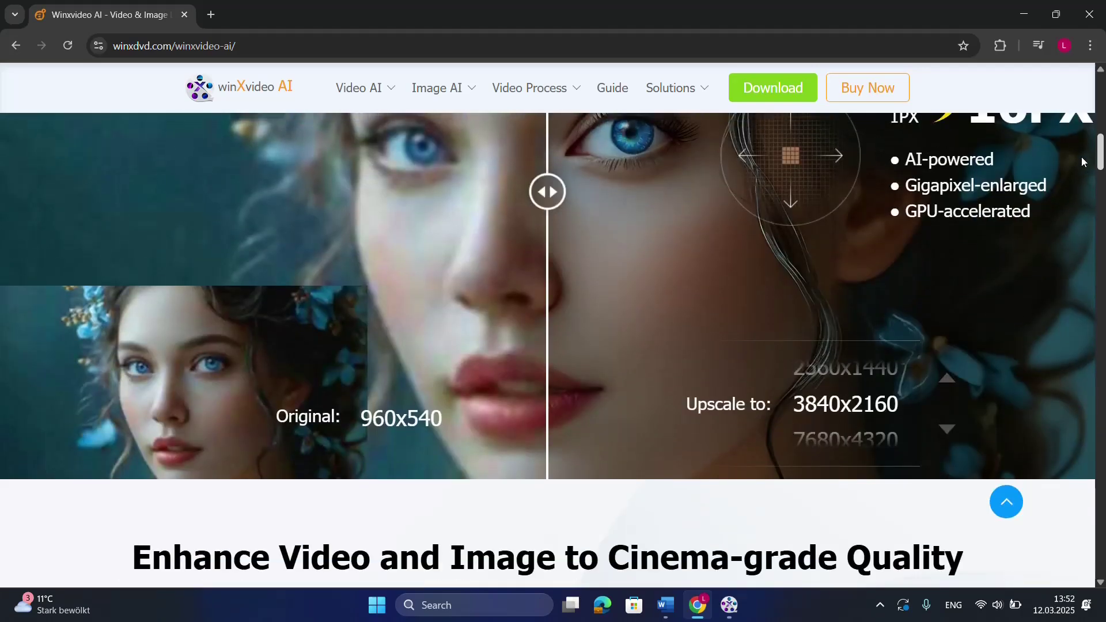
pyautogui.click(730, 607)
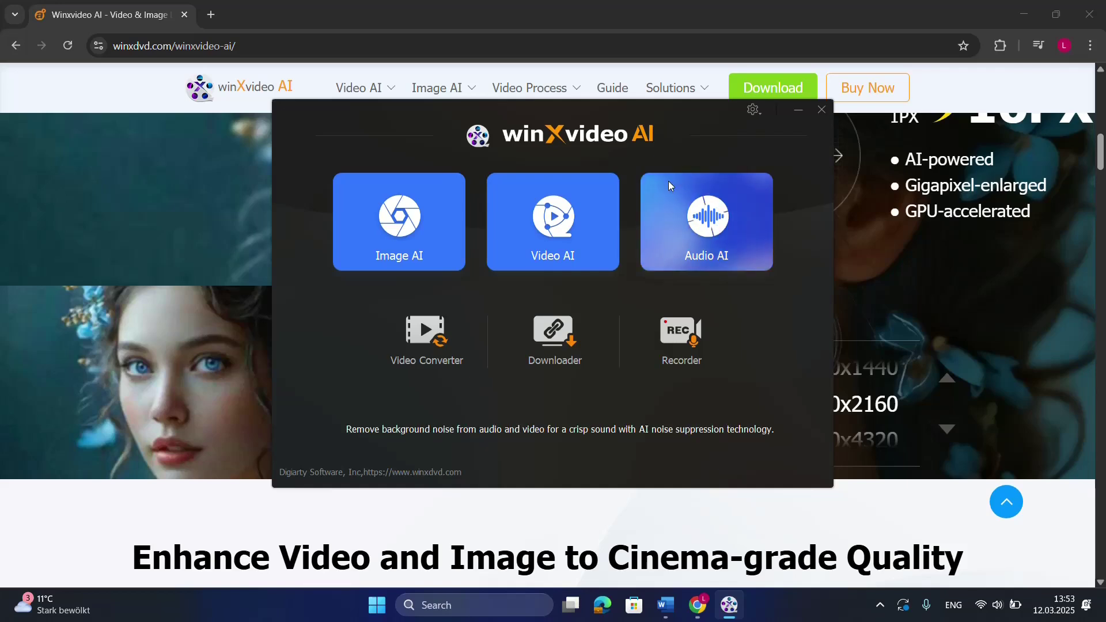
# Open Video AI maximized and load enhance.mp4, giving a 1280×720 original beside a 2560×1440 preview
pyautogui.click(555, 244)
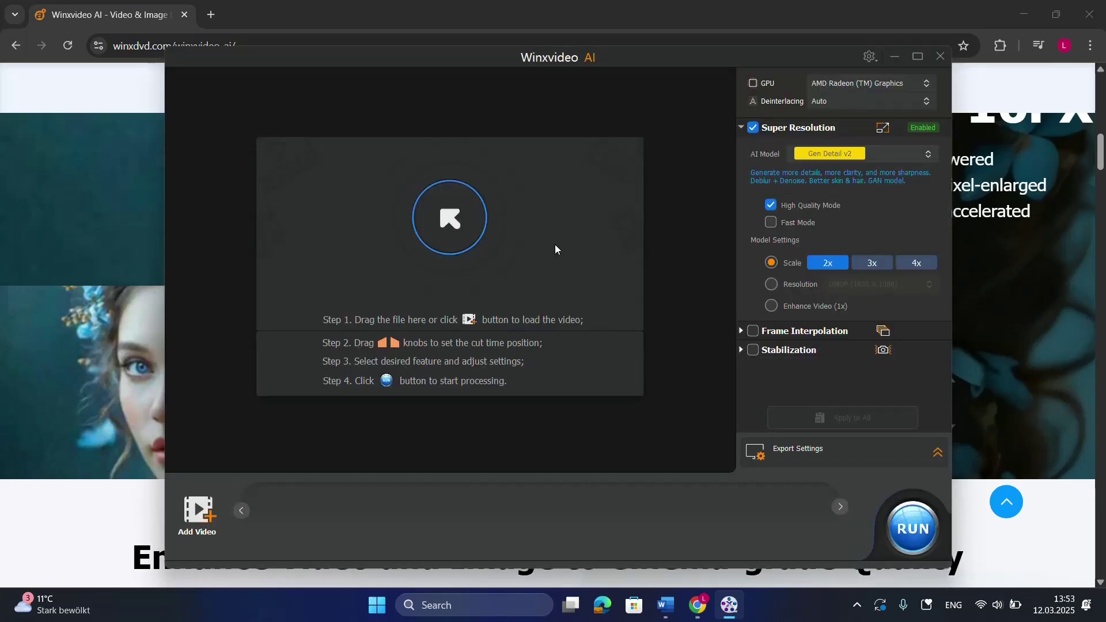
pyautogui.click(918, 56)
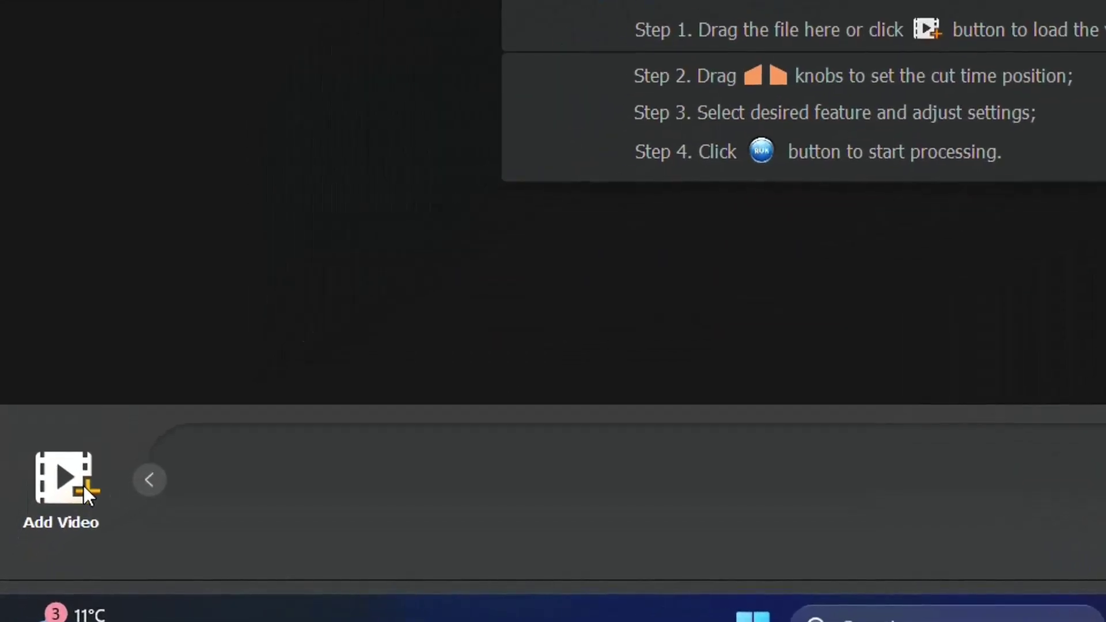
pyautogui.click(84, 486)
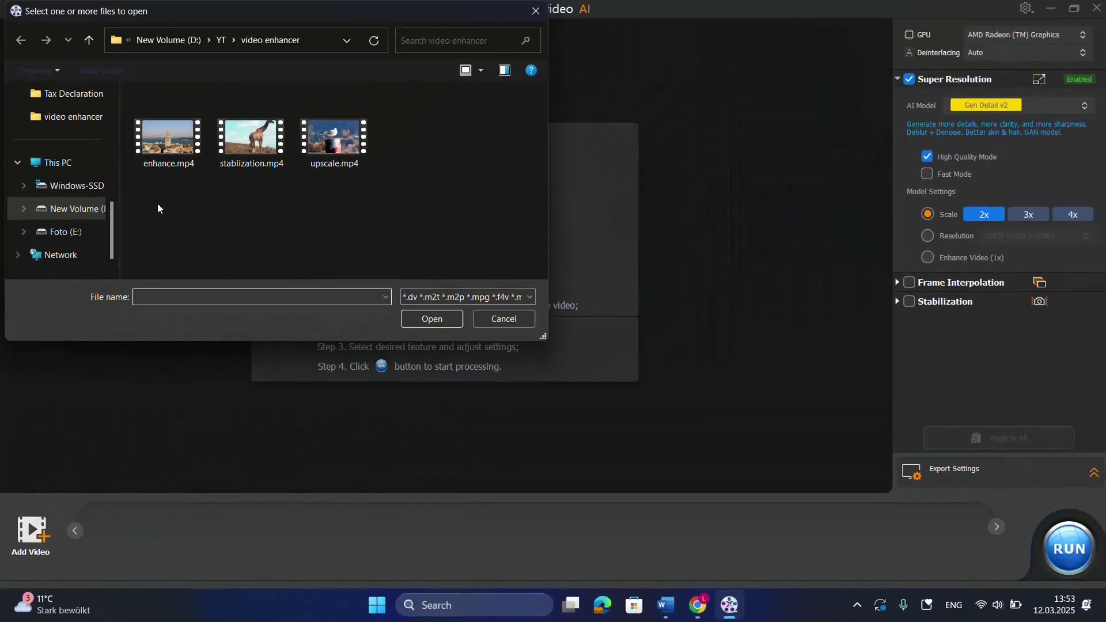
pyautogui.click(159, 165)
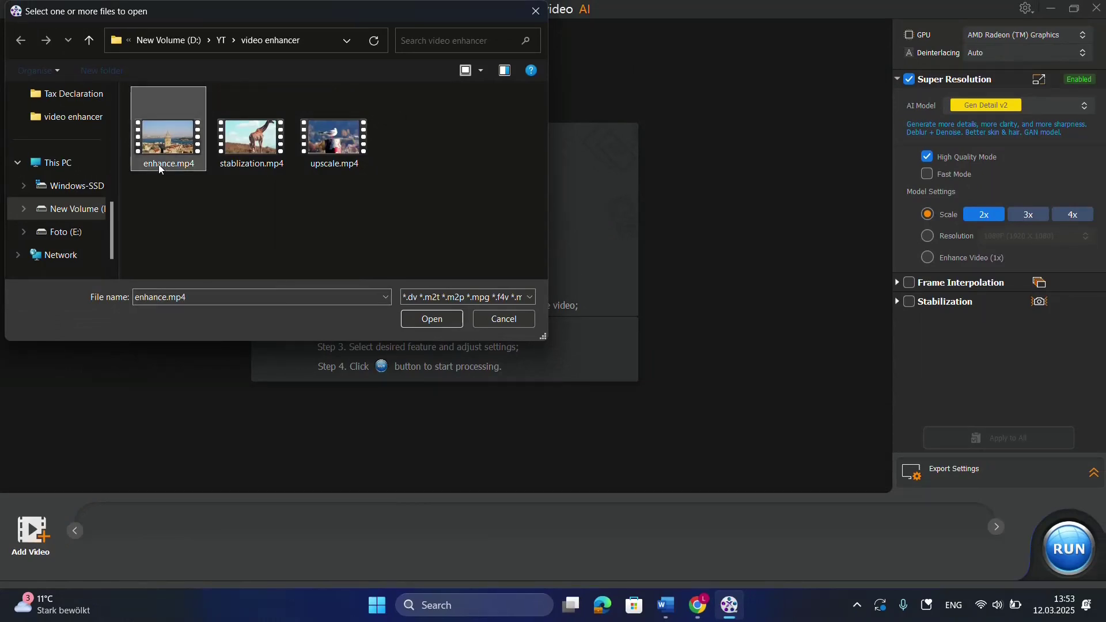
pyautogui.click(434, 324)
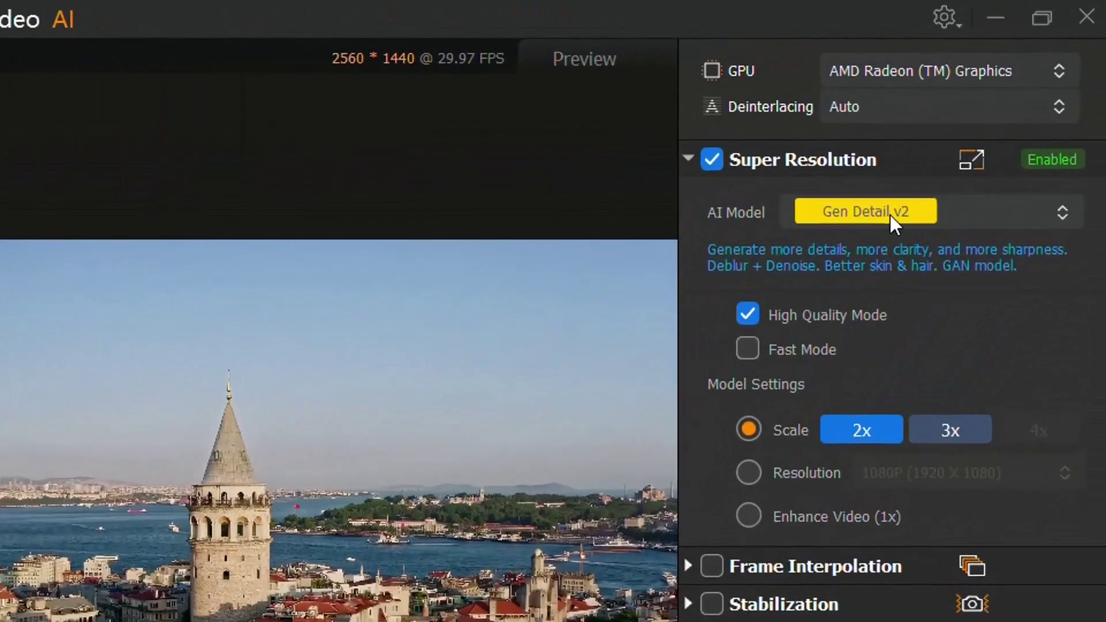
# Keep the Gen Detail v2 model and choose Enhance Video (1x), leaving the preview at 1280×720
pyautogui.click(998, 107)
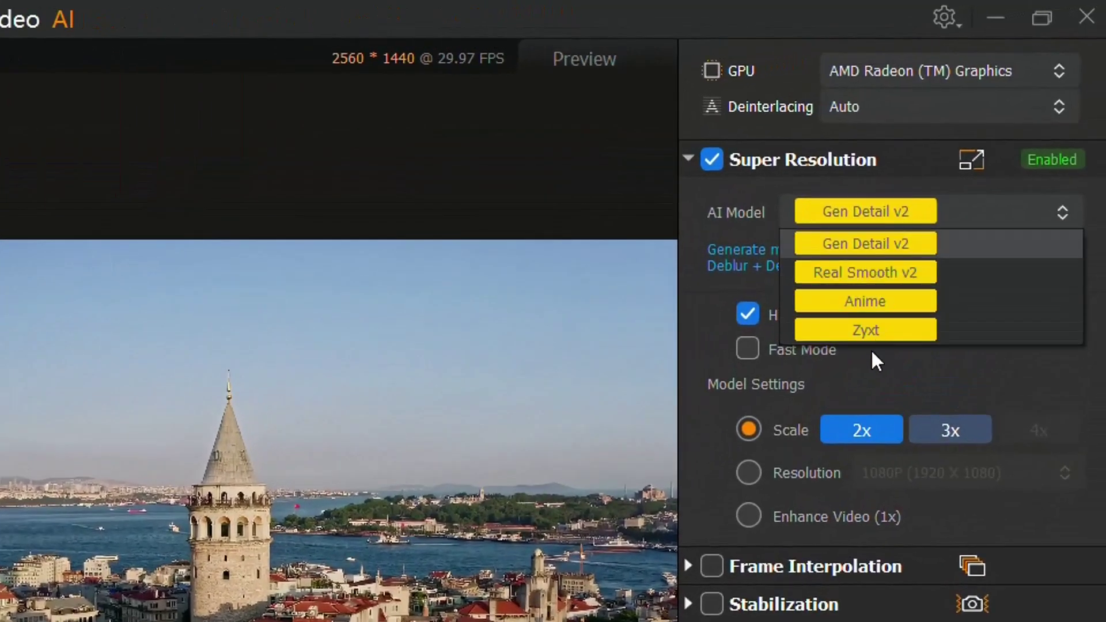
pyautogui.click(876, 206)
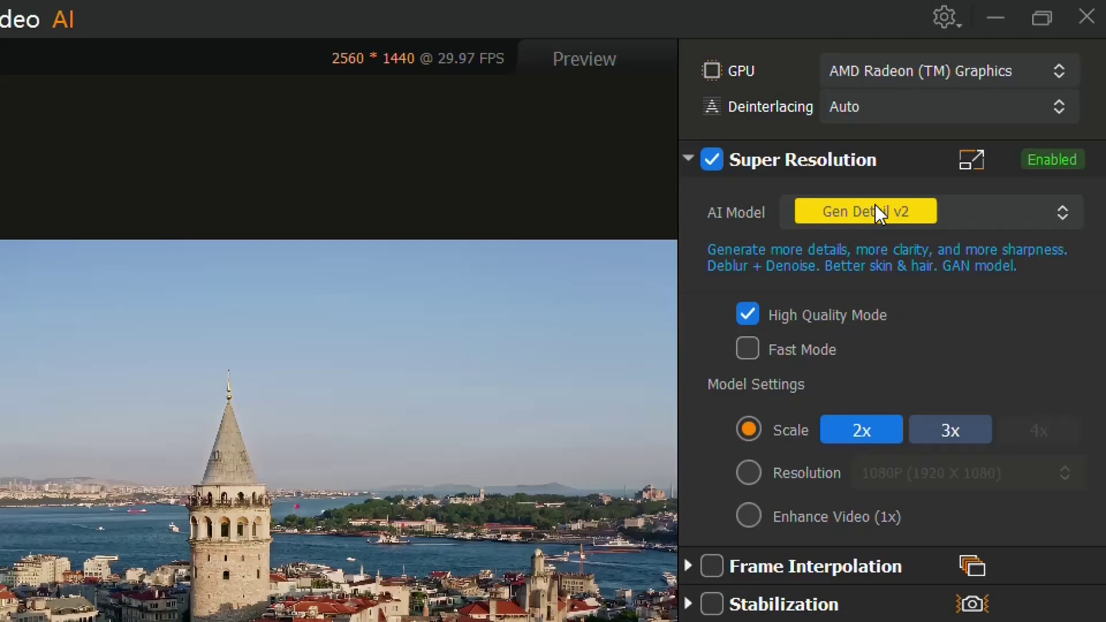
pyautogui.click(757, 528)
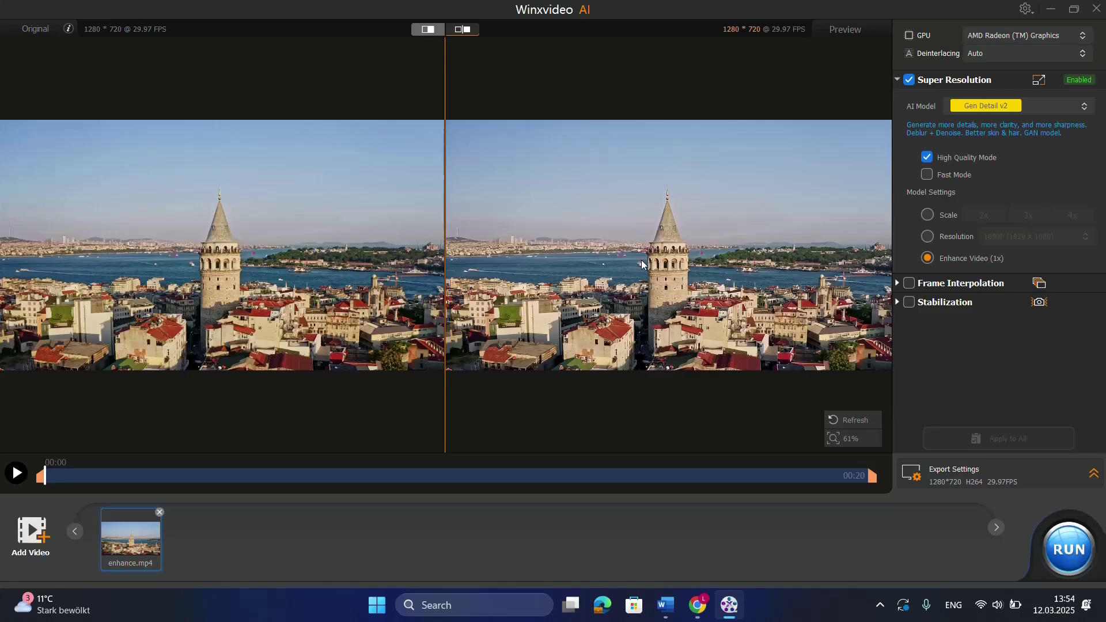
# Switch to split-frame comparison, shift the divider across the tower, and keep the AMD Radeon GPU
pyautogui.click(425, 30)
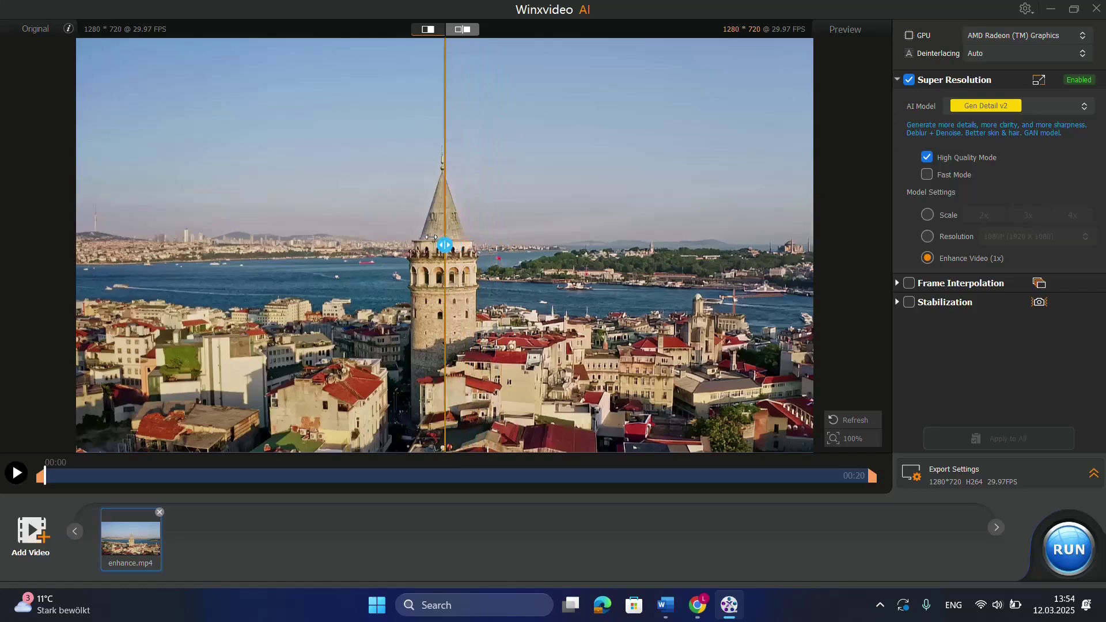
pyautogui.moveTo(431, 238); pyautogui.dragTo(436, 279)
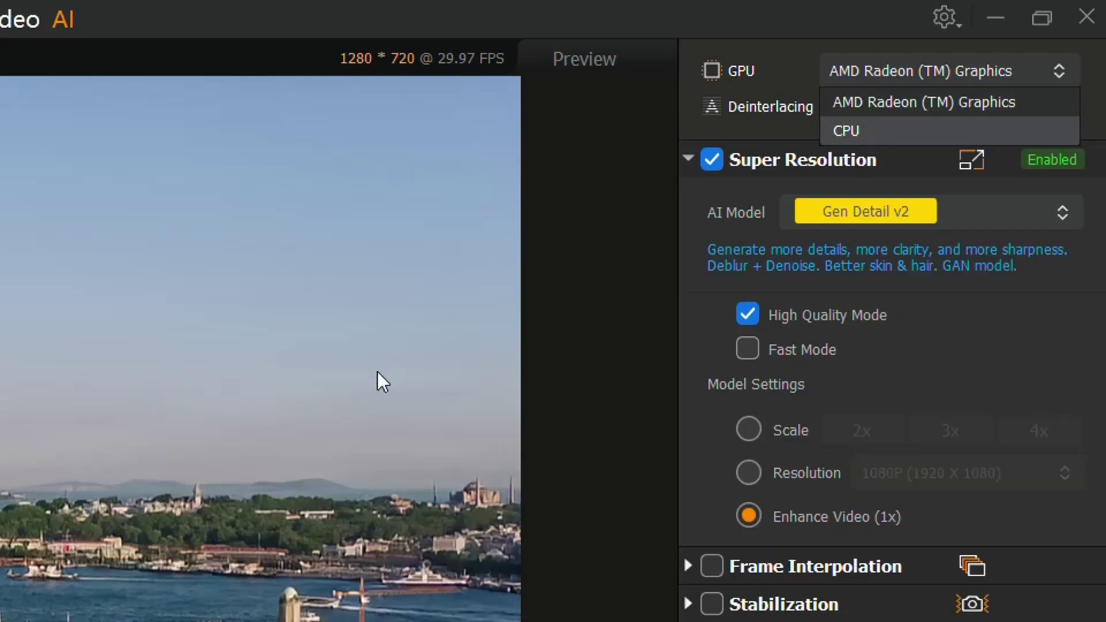
pyautogui.click(361, 382)
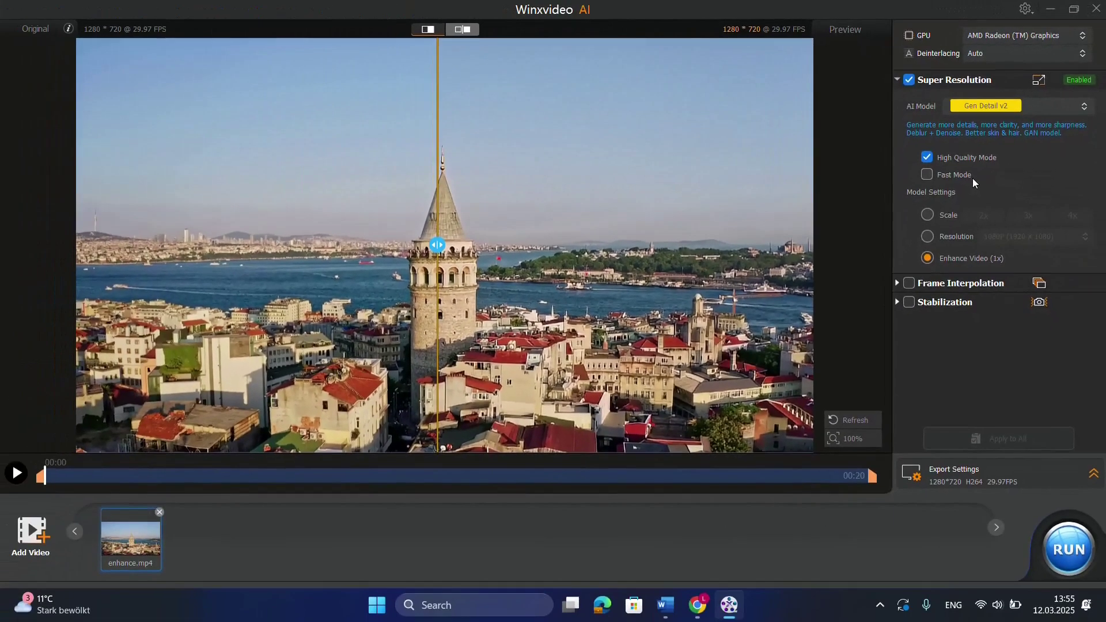
# Add the upscale.mp4 seagull clip and set Super Resolution to Scale 4x for 2560×1440 output
pyautogui.click(32, 532)
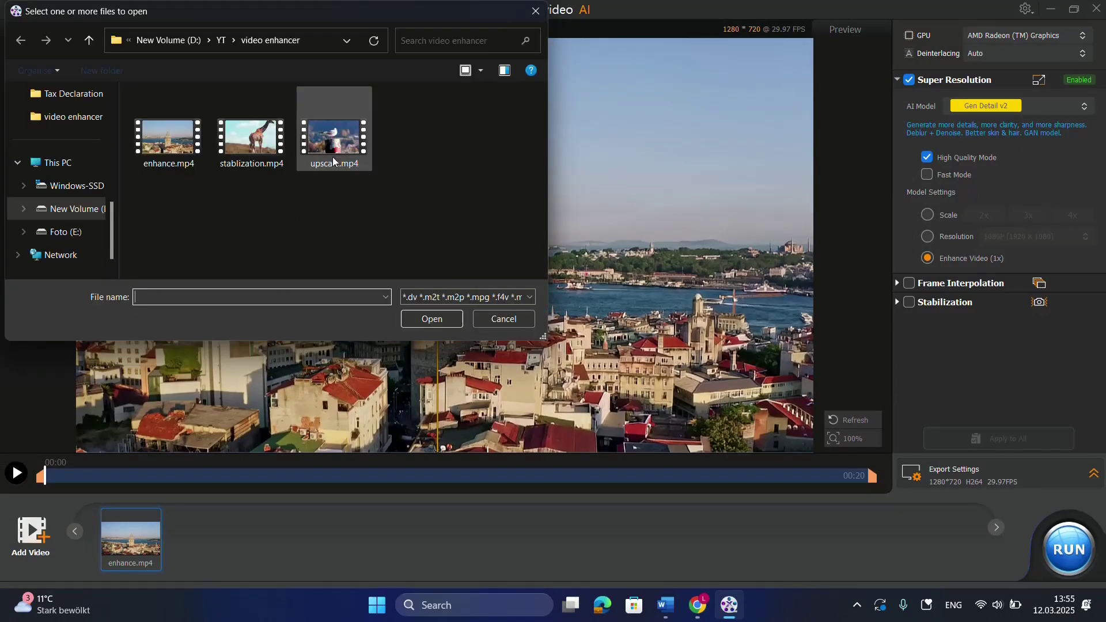
pyautogui.click(333, 156)
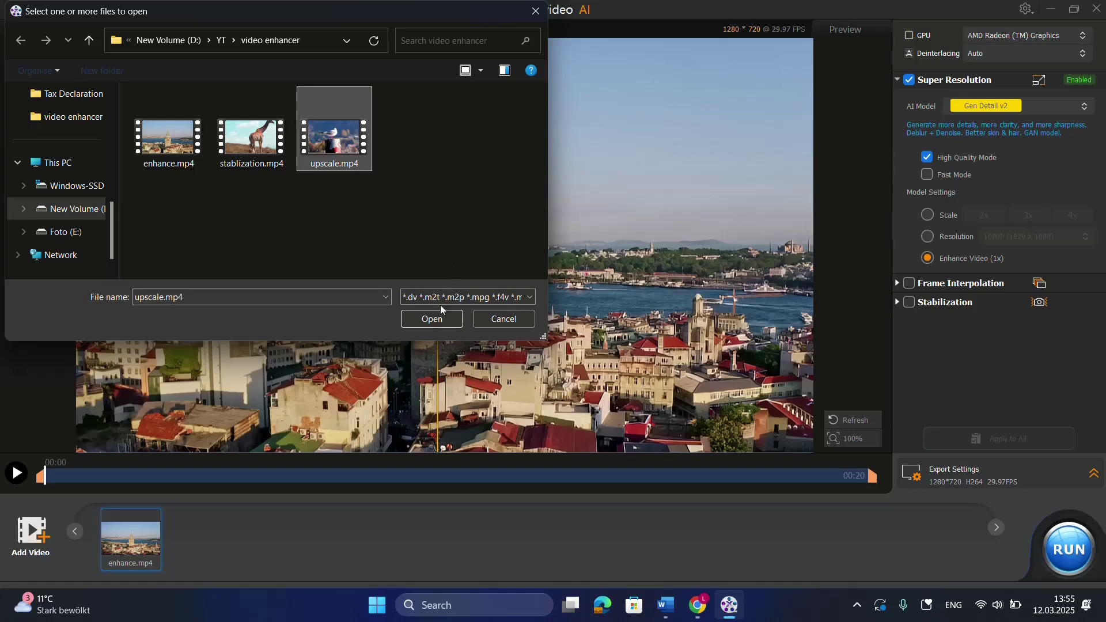
pyautogui.click(419, 320)
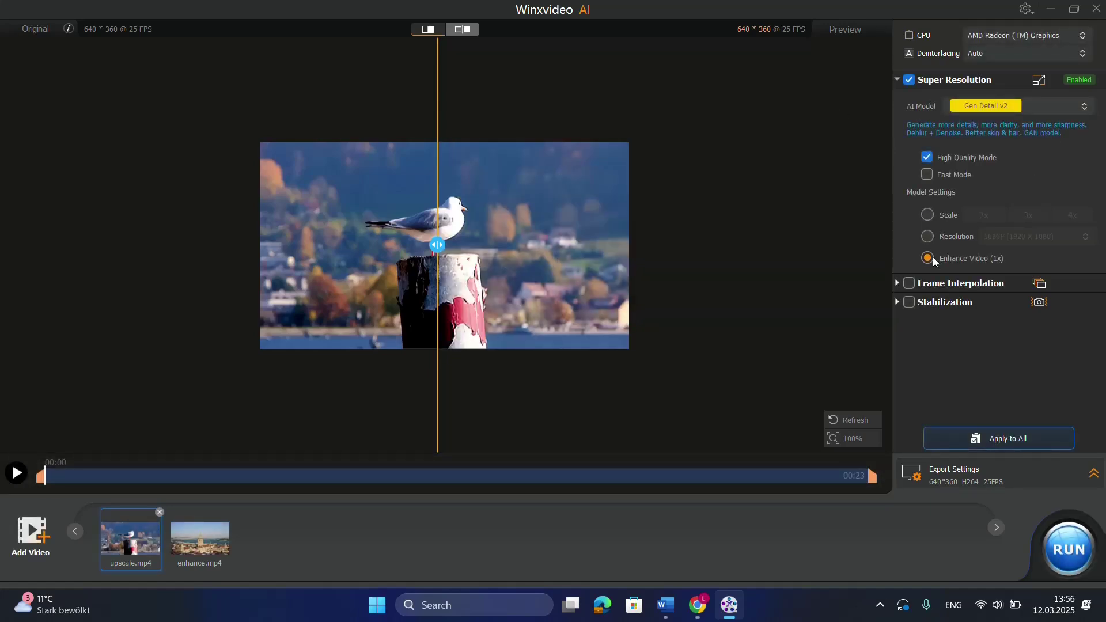
pyautogui.click(928, 216)
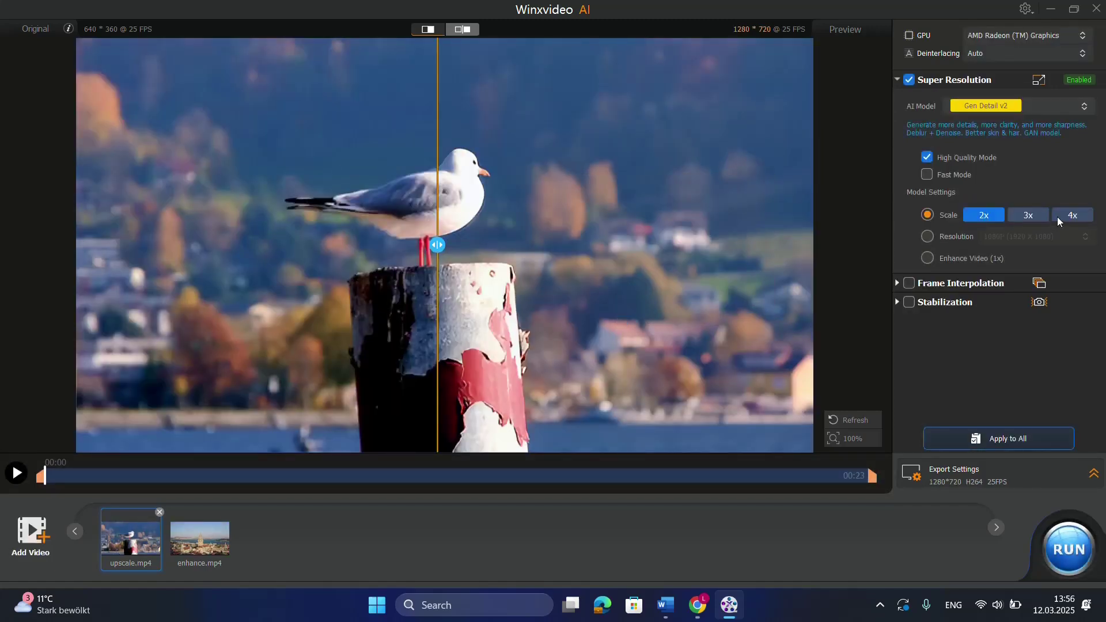
pyautogui.click(1067, 215)
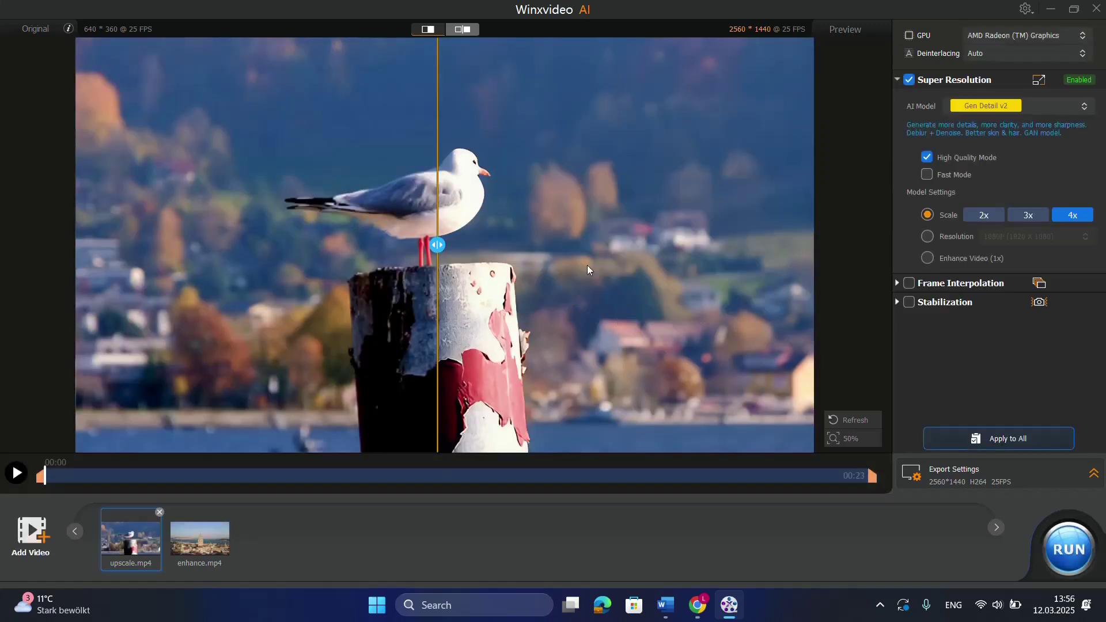
pyautogui.moveTo(438, 245)
pyautogui.mouseDown()
pyautogui.moveTo(647, 243)
pyautogui.moveTo(394, 245)
pyautogui.moveTo(438, 244)
pyautogui.mouseUp()
pyautogui.moveTo(437, 245); pyautogui.dragTo(524, 222)
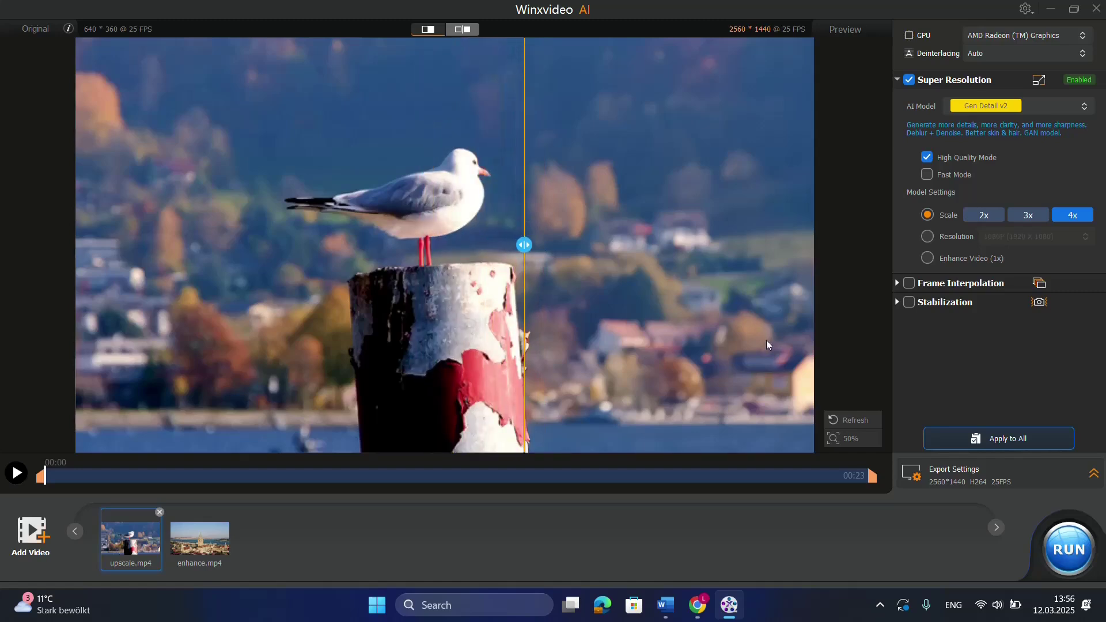
pyautogui.scroll(2, 722, 378)
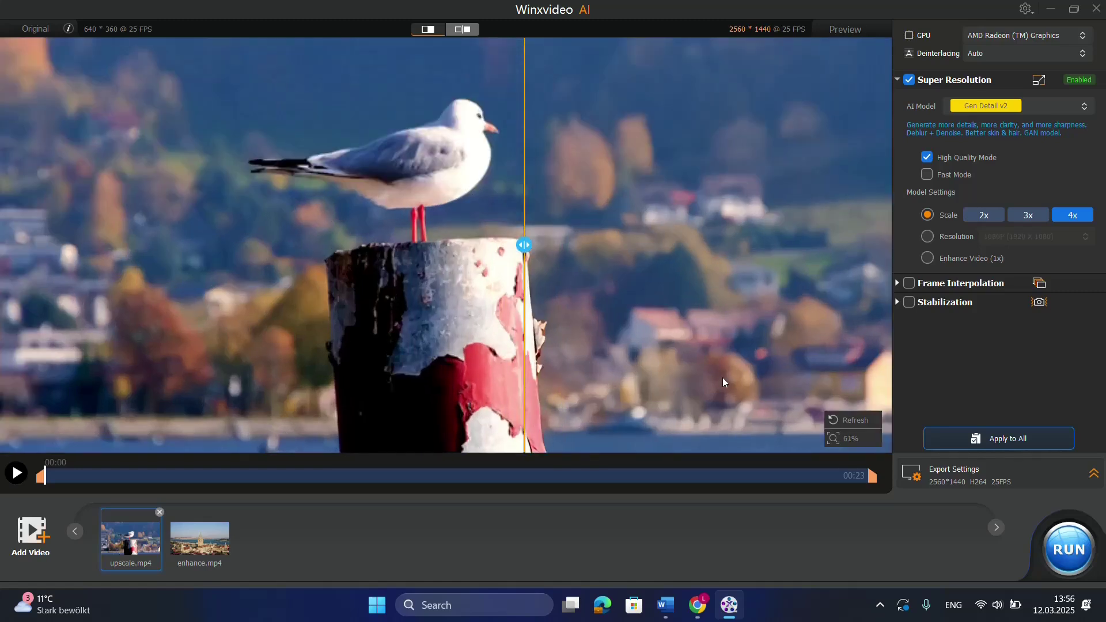
pyautogui.moveTo(599, 191); pyautogui.dragTo(644, 284)
pyautogui.moveTo(522, 243); pyautogui.dragTo(381, 245)
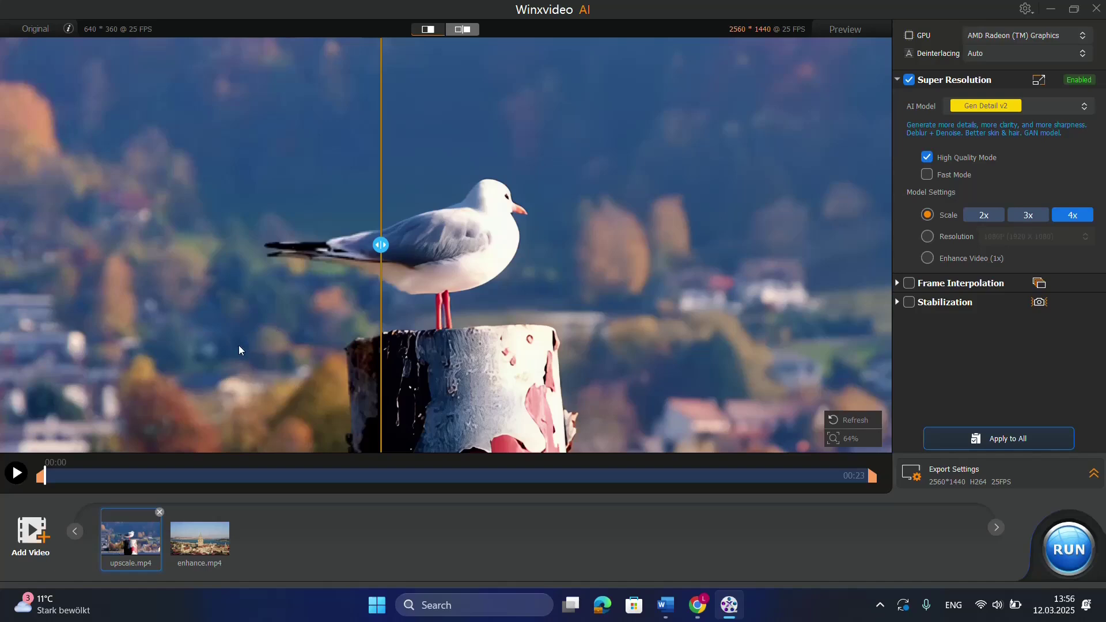
pyautogui.click(16, 473)
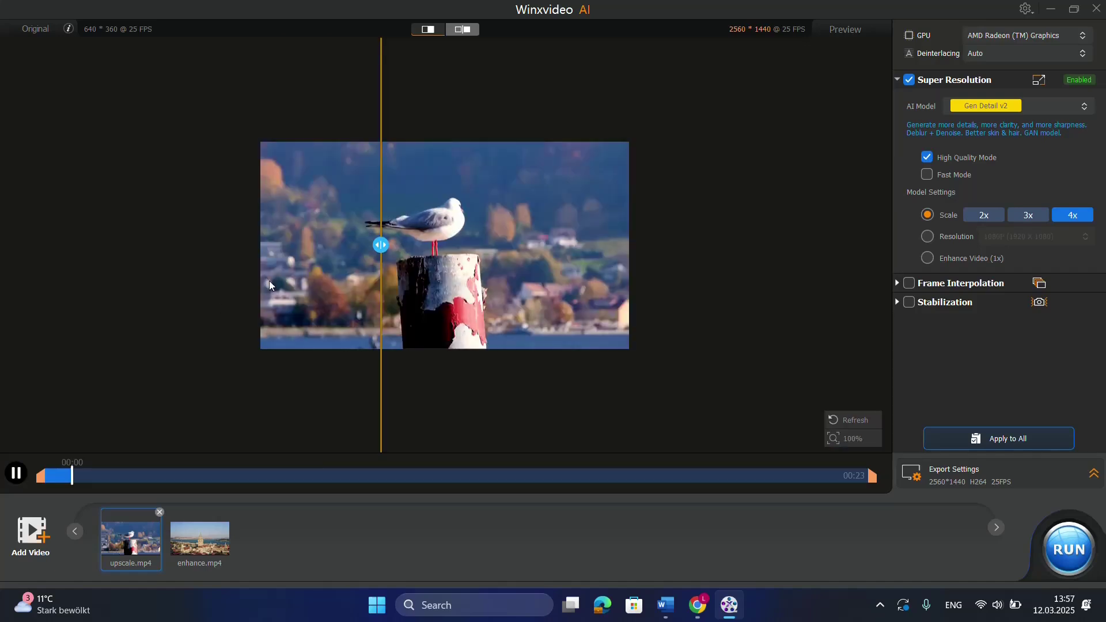
pyautogui.moveTo(381, 245); pyautogui.dragTo(445, 237)
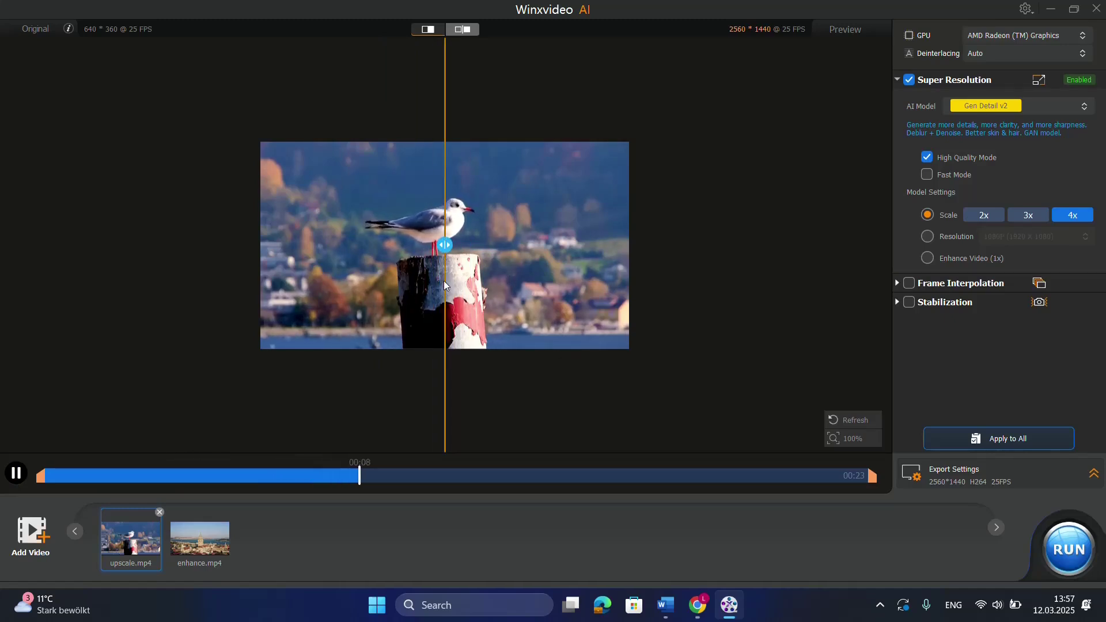
pyautogui.moveTo(447, 243)
pyautogui.mouseDown()
pyautogui.moveTo(382, 242)
pyautogui.moveTo(488, 242)
pyautogui.moveTo(422, 243)
pyautogui.moveTo(459, 243)
pyautogui.mouseUp()
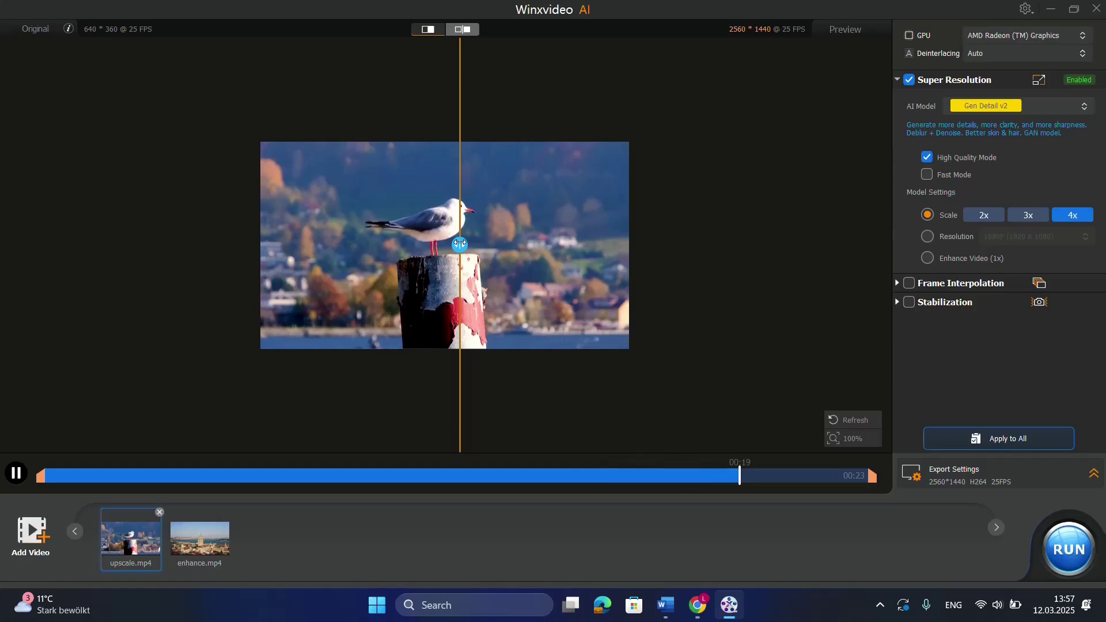
pyautogui.moveTo(459, 243); pyautogui.dragTo(412, 237)
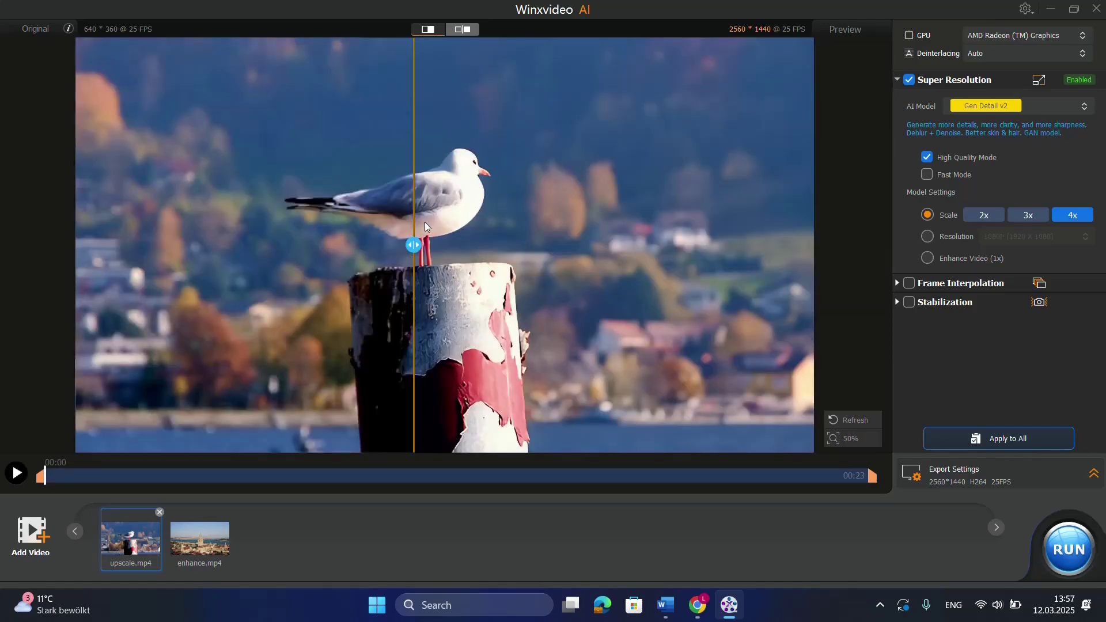
# Enable Stabilization, load stablization.mp4, slide the split divider to the left edge, and play the preview
pyautogui.click(908, 301)
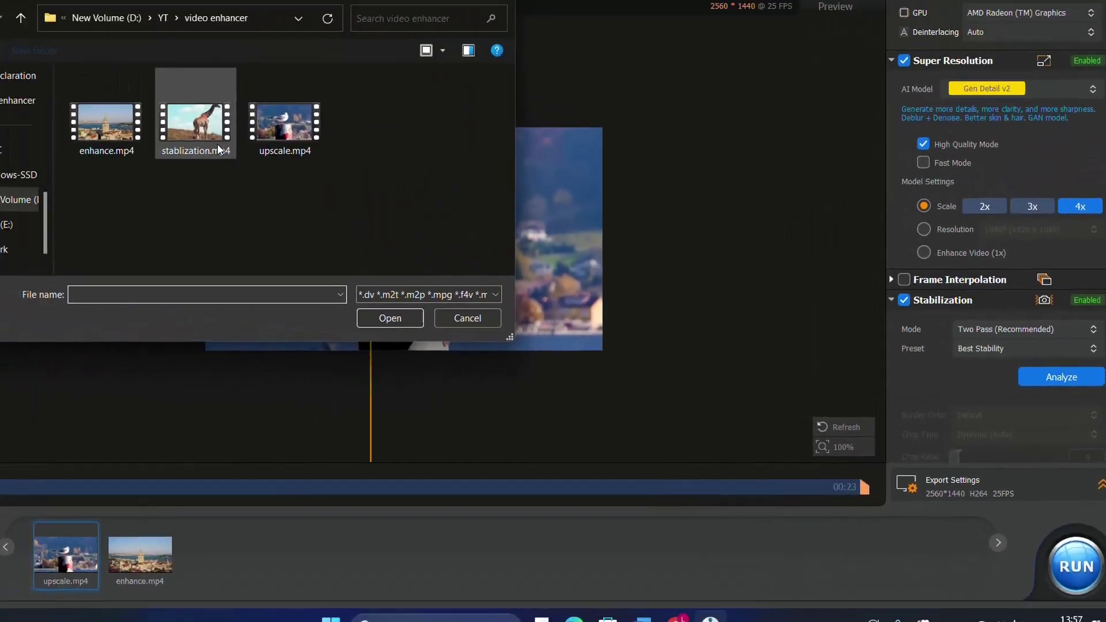
pyautogui.click(253, 138)
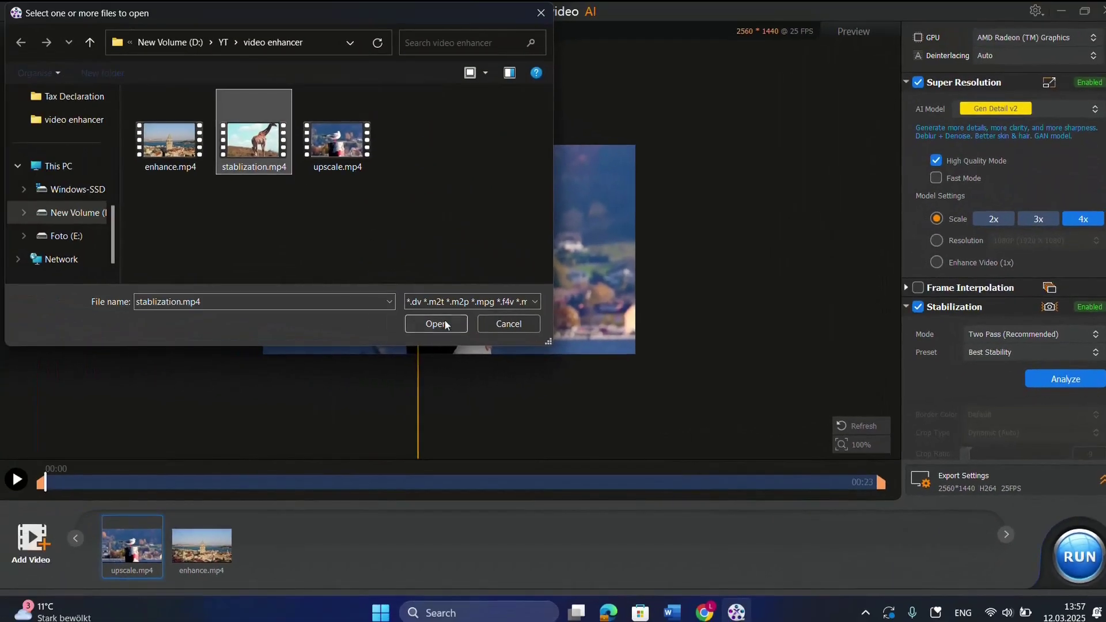
pyautogui.click(446, 324)
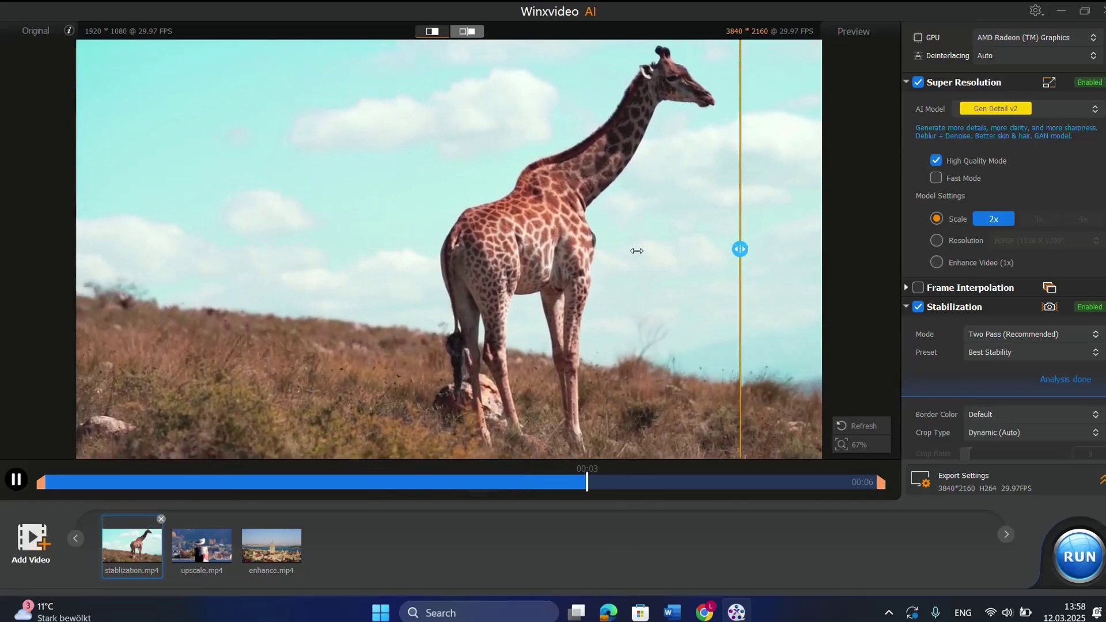
pyautogui.moveTo(636, 250); pyautogui.dragTo(67, 279)
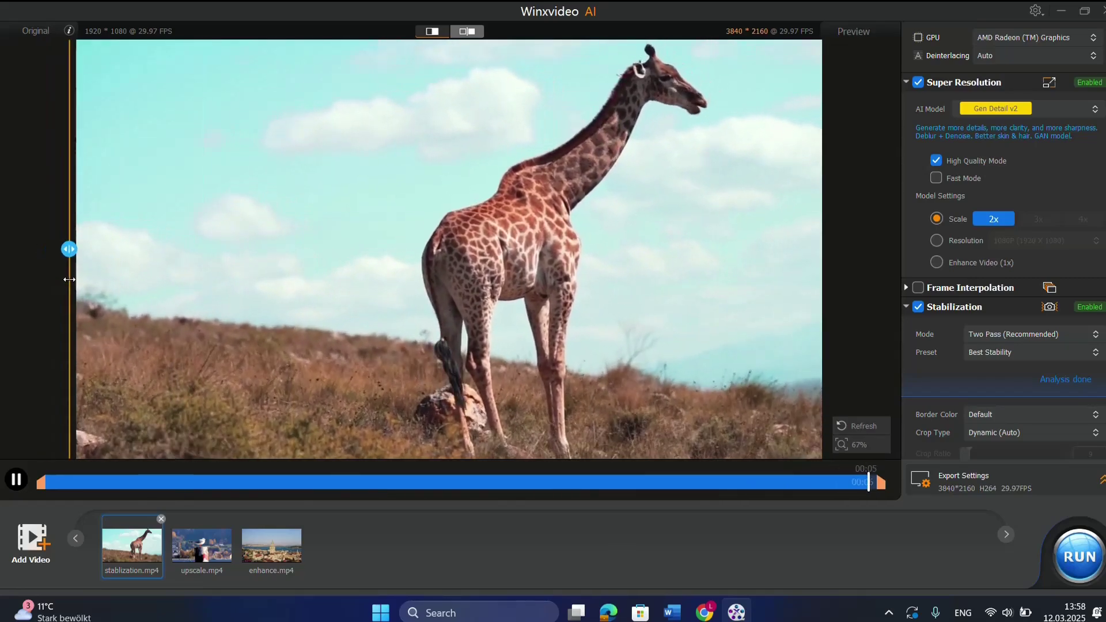
pyautogui.click(22, 481)
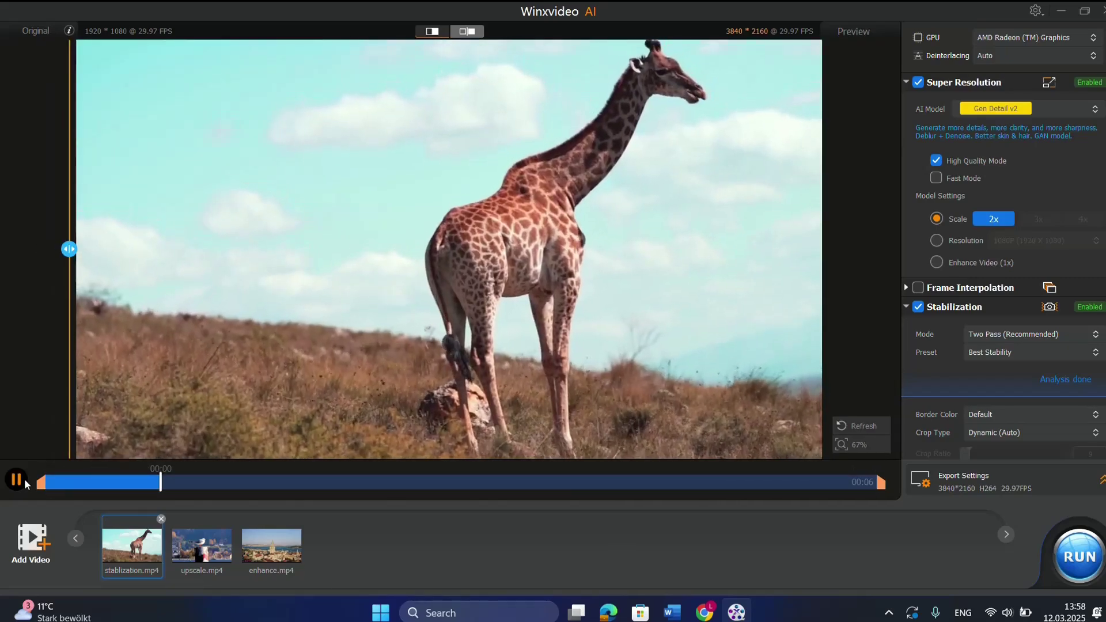